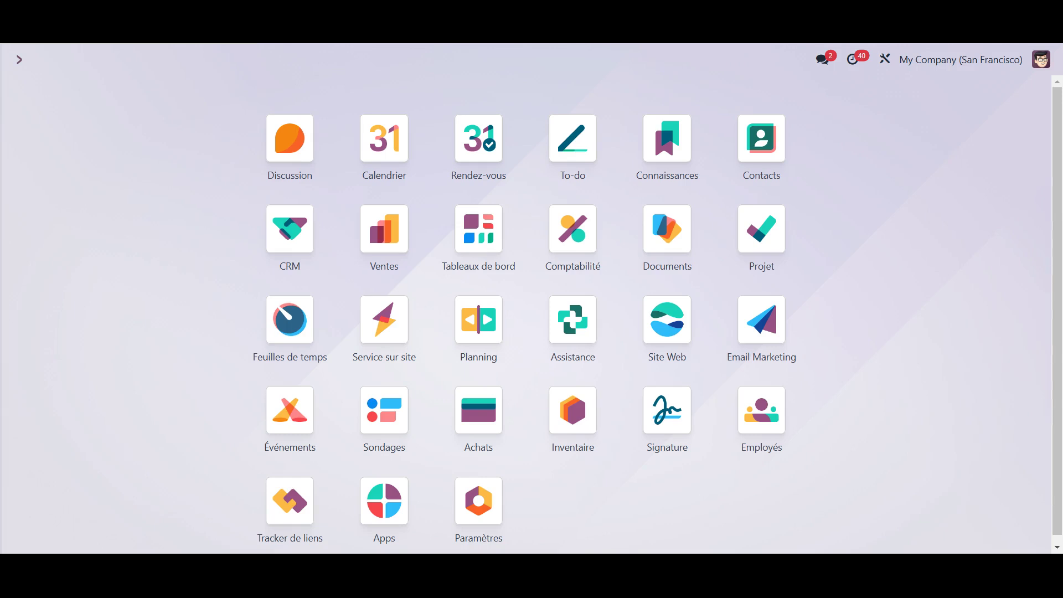
Open quotation S00052 in the Sales app and review its order lines
text(vente)
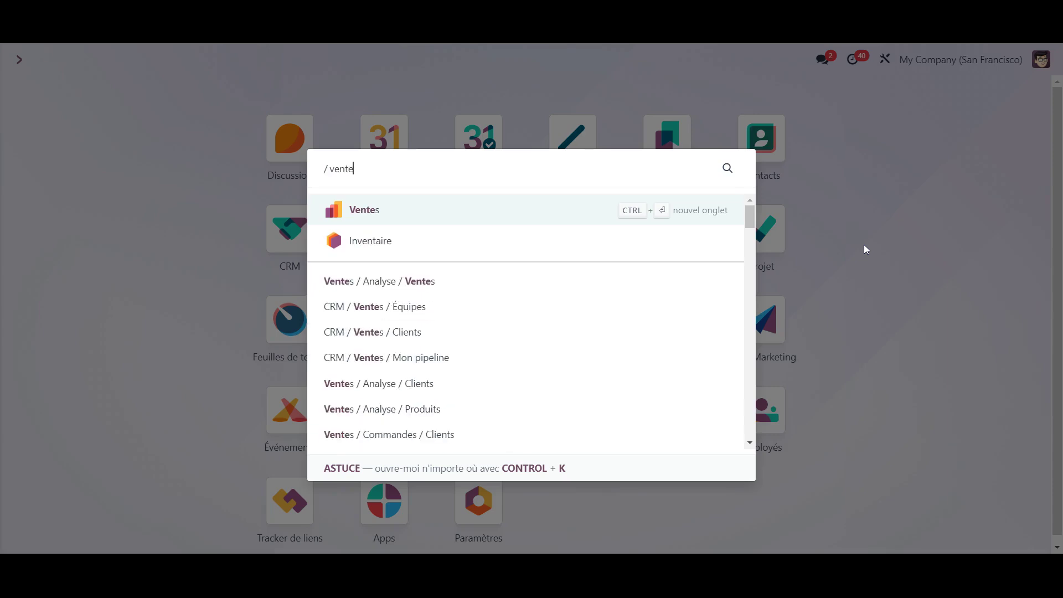
click(446, 211)
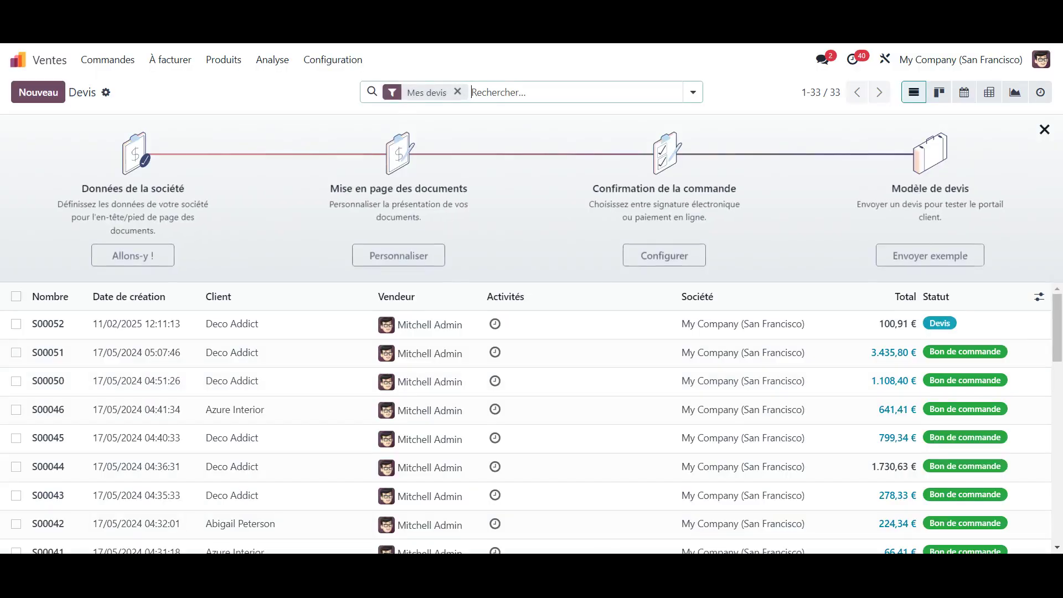
click(270, 326)
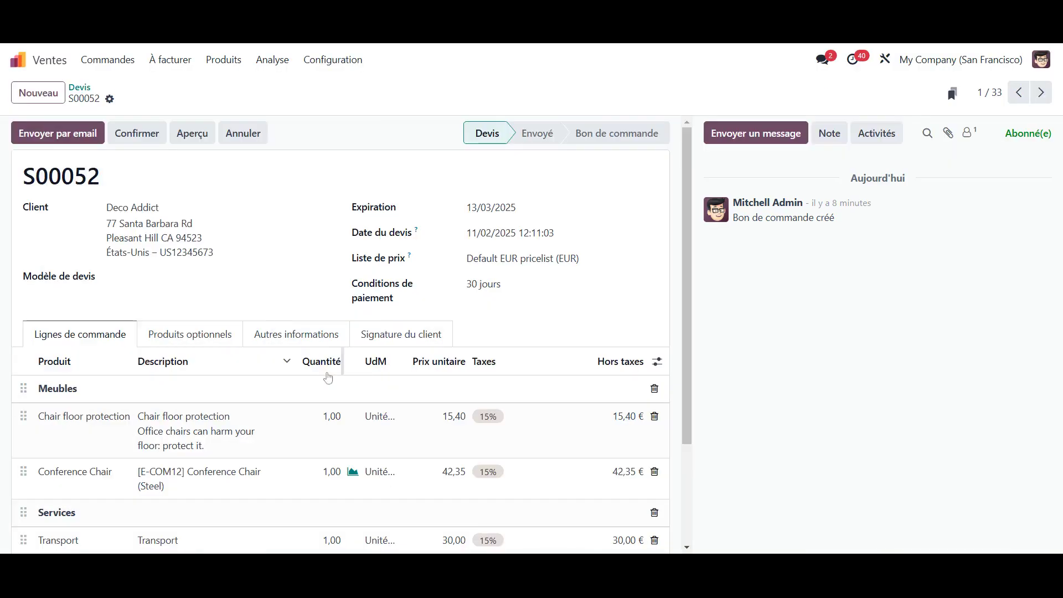
scroll(277, 499, down, 2)
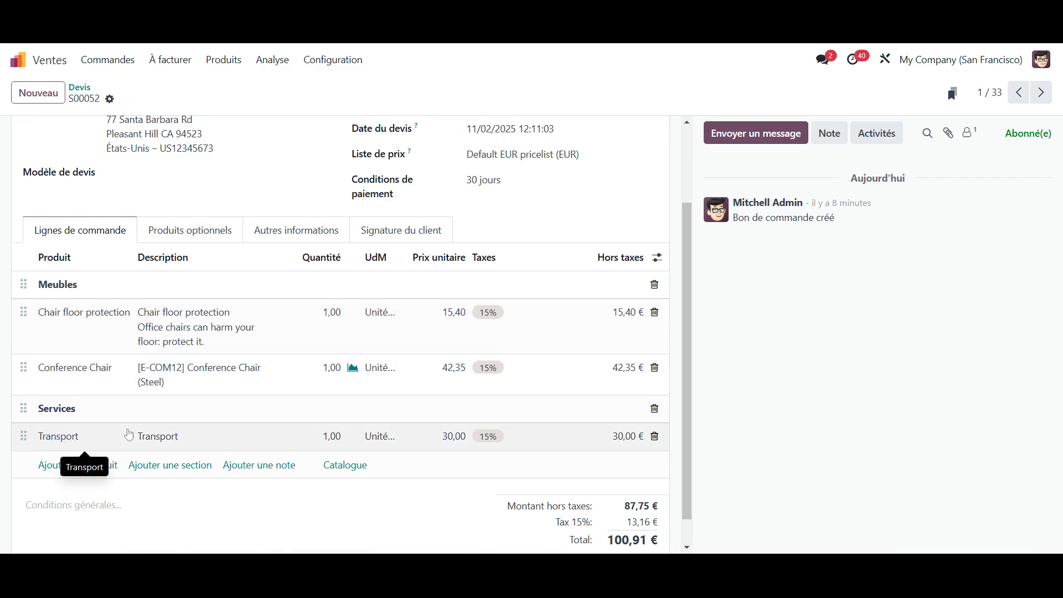
scroll(204, 432, up, 2)
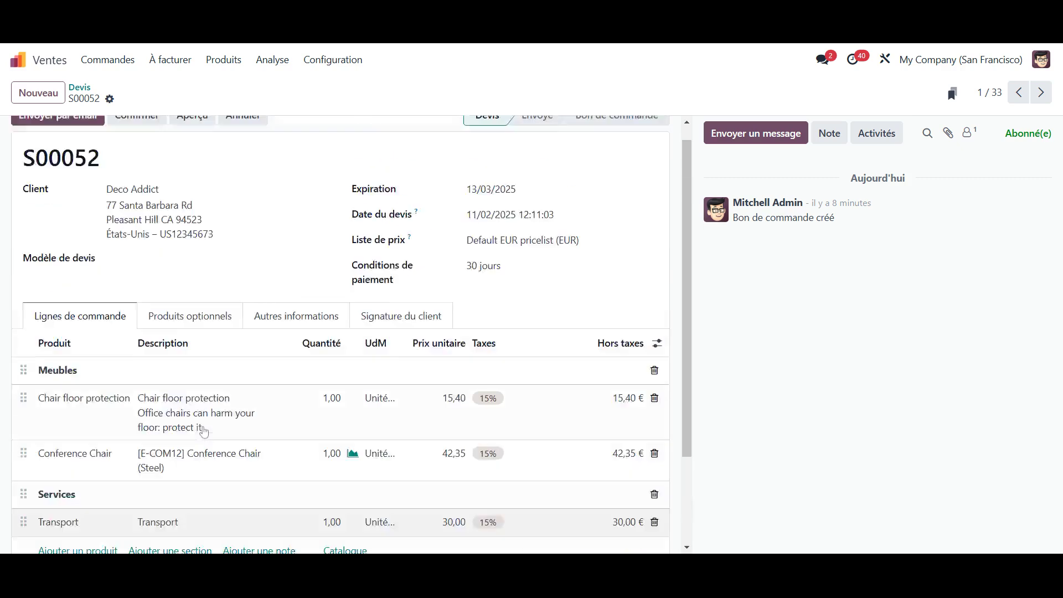
Preview quotation S00052 as the customer sees it and check the subtotals of the Meubles and Services sections
click(109, 100)
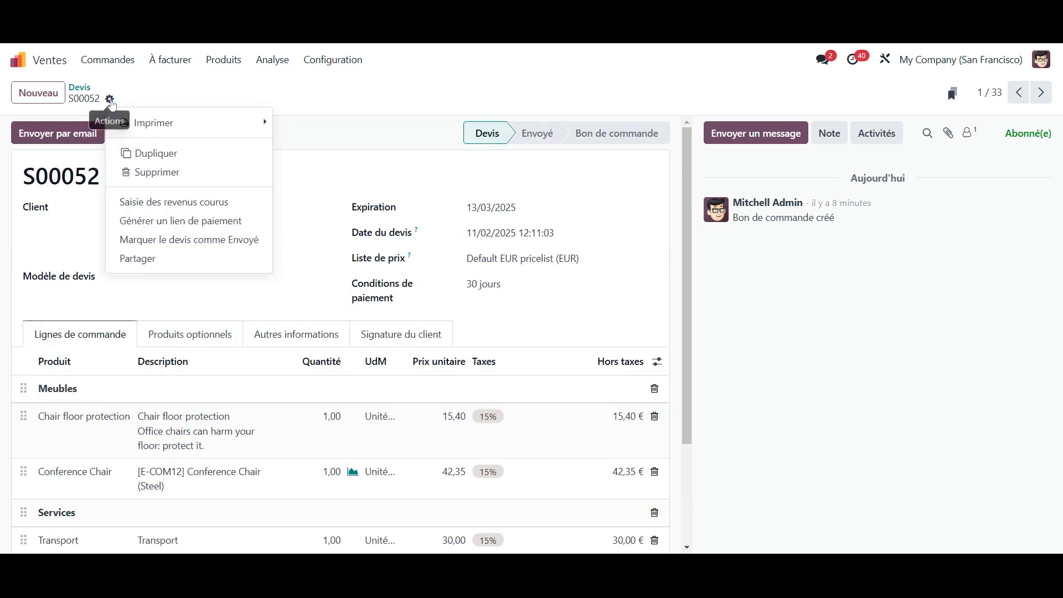
click(226, 87)
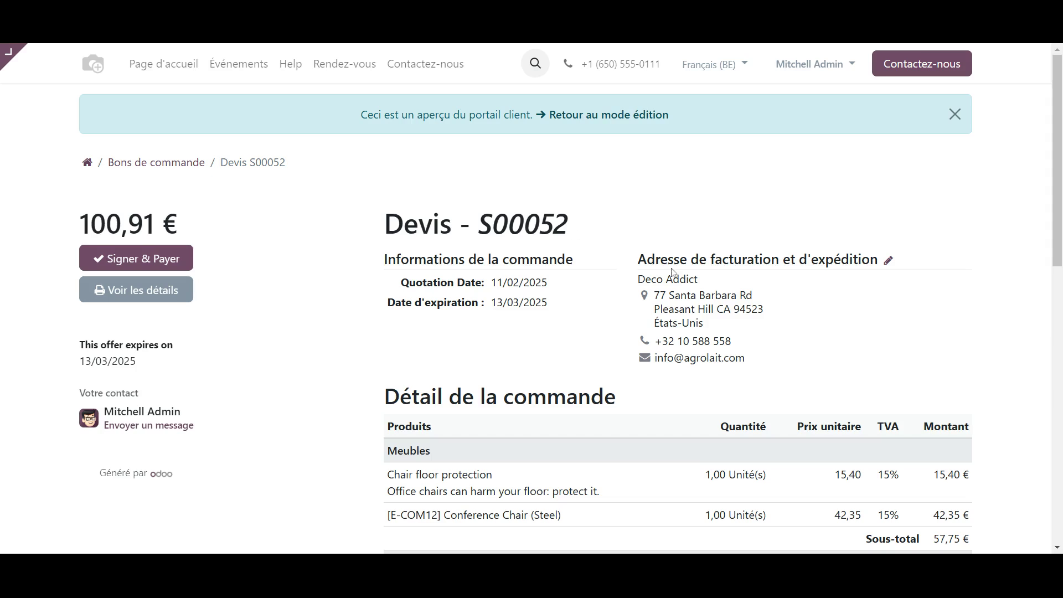
scroll(646, 281, down, 3)
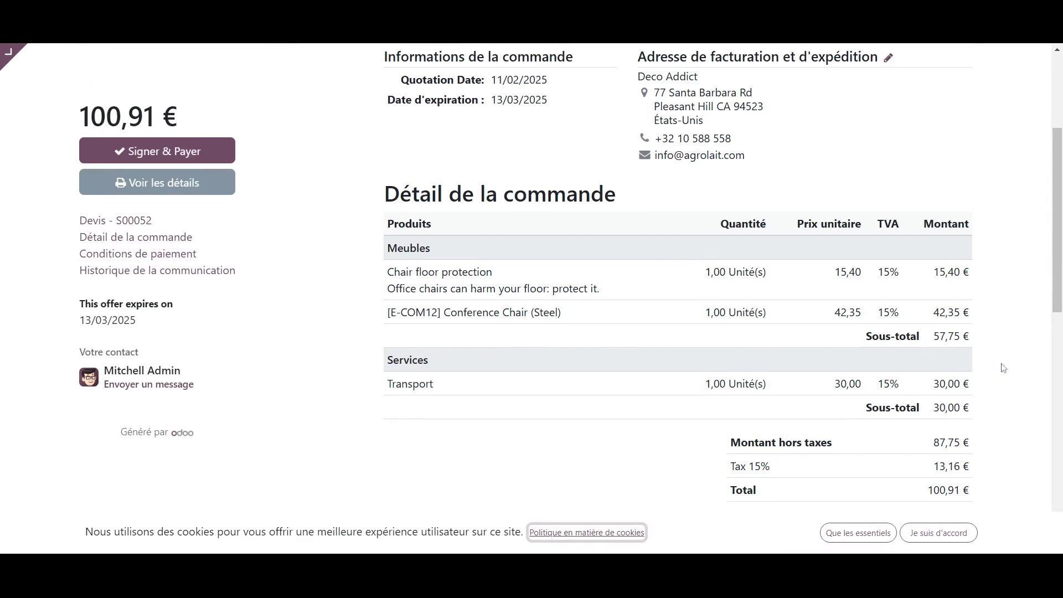
drag(866, 337, 975, 335)
click(966, 406)
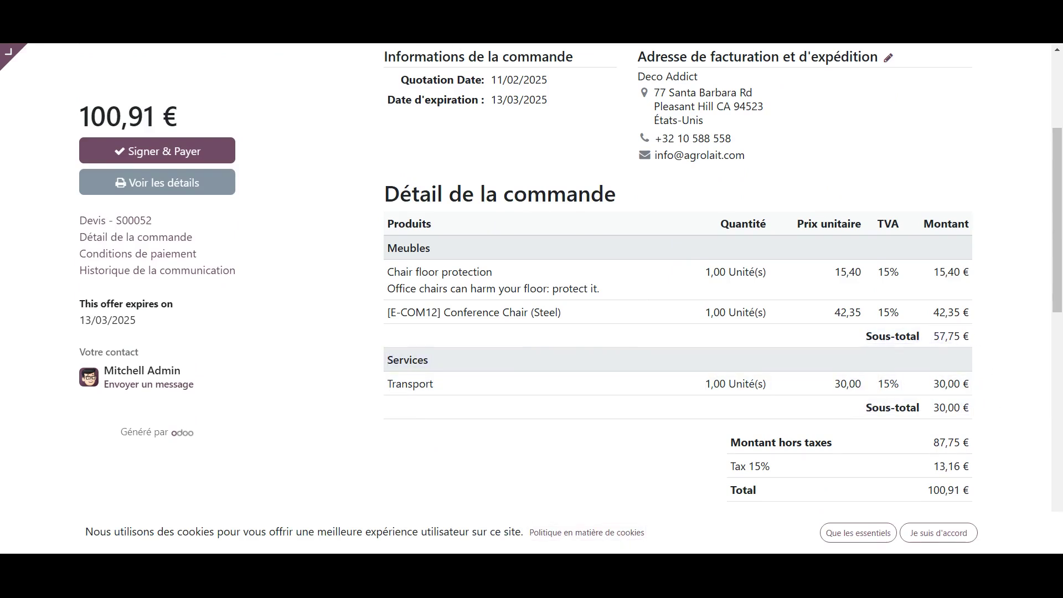
drag(964, 407, 866, 408)
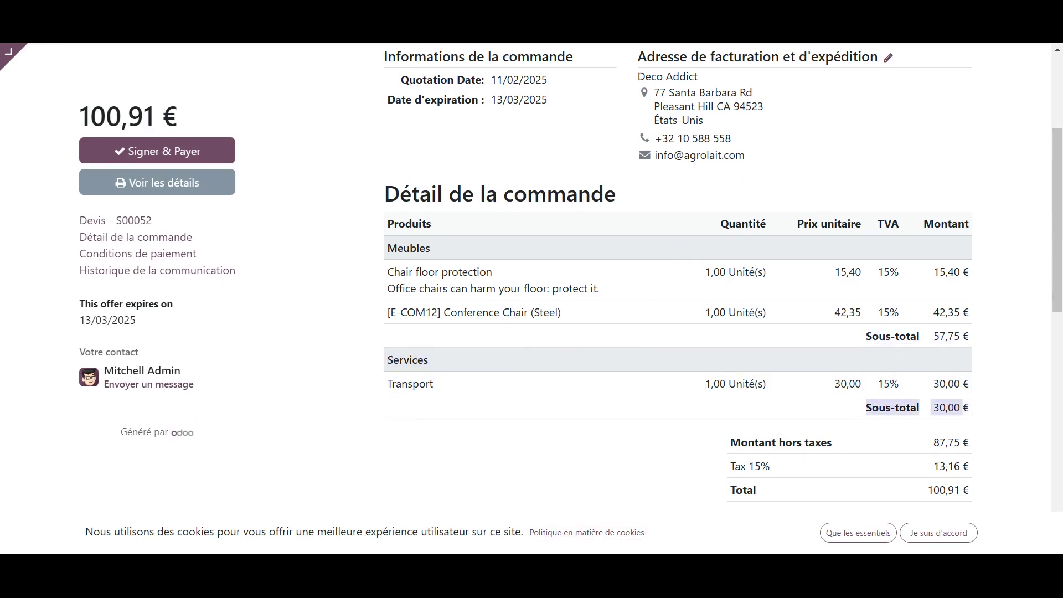
click(994, 407)
scroll(775, 388, up, 1)
scroll(775, 387, down, 1)
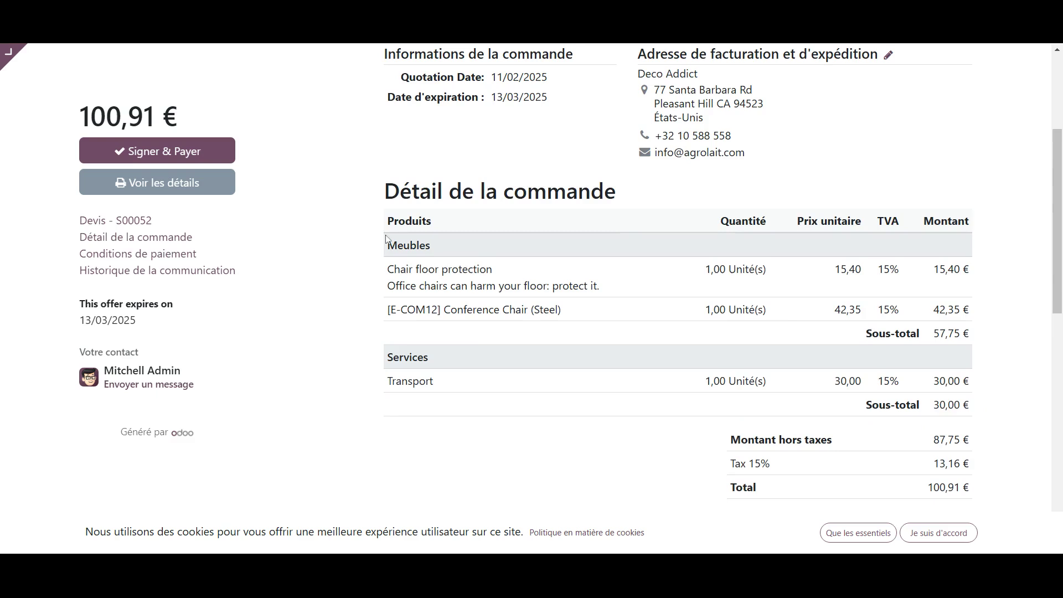
Compare the Meubles and Services section headings with their subtotal lines in the customer preview
mouse_move(388, 246)
mouse_down()
mouse_move(431, 245)
mouse_move(388, 246)
mouse_up()
click(439, 243)
click(388, 247)
drag(429, 357, 437, 382)
click(439, 382)
drag(872, 334, 934, 334)
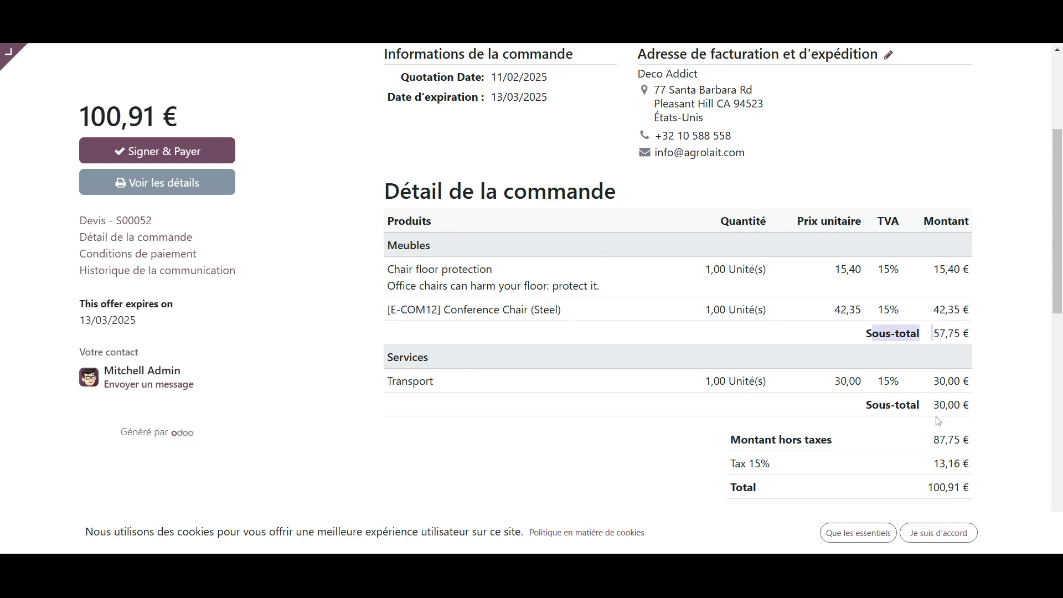
drag(873, 405, 921, 404)
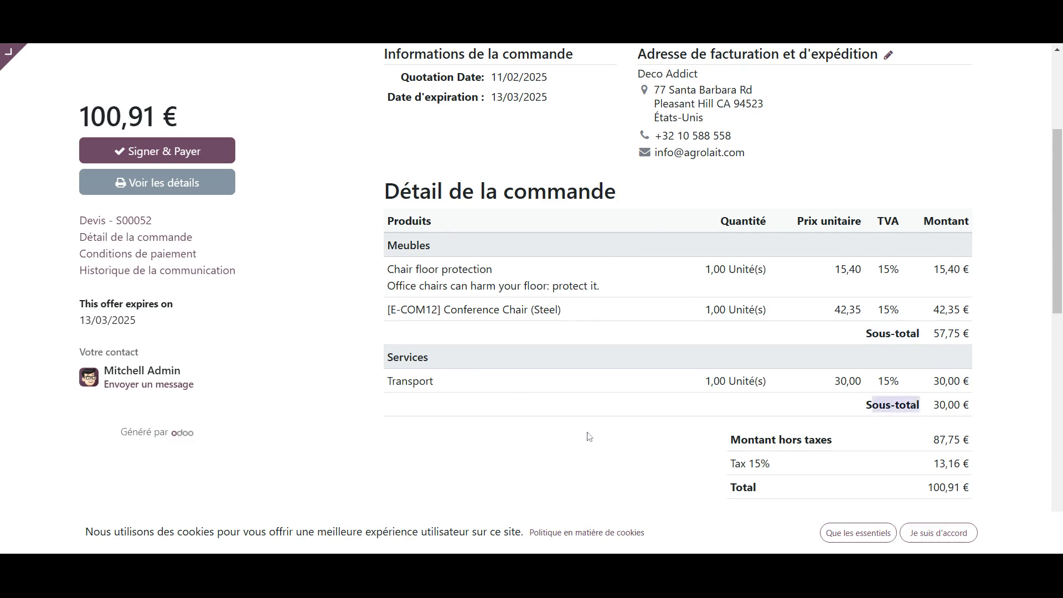
scroll(587, 435, up, 3)
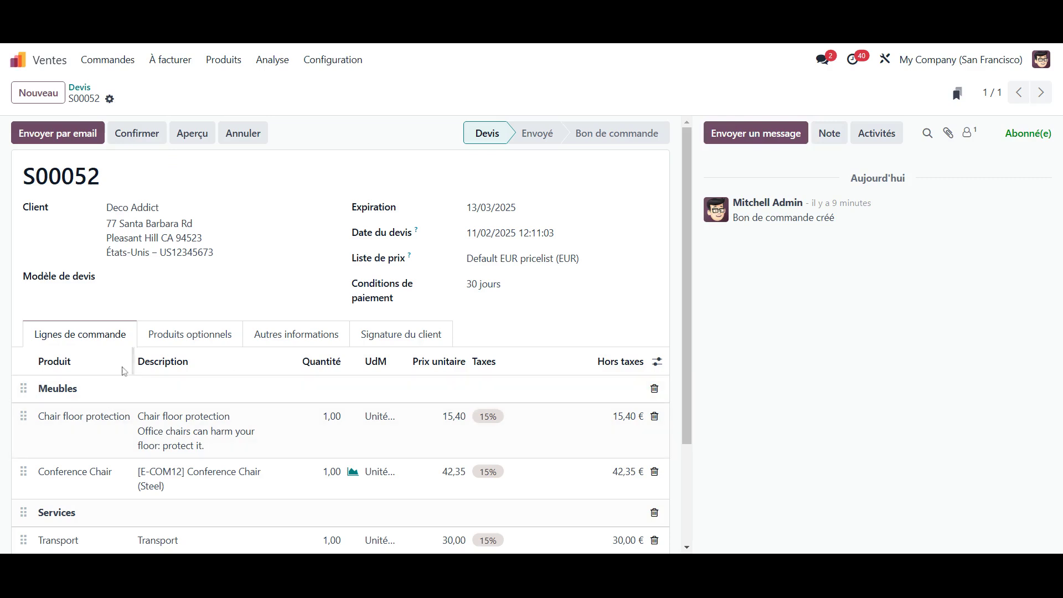
Duplicate quotation S00052
scroll(493, 424, down, 1)
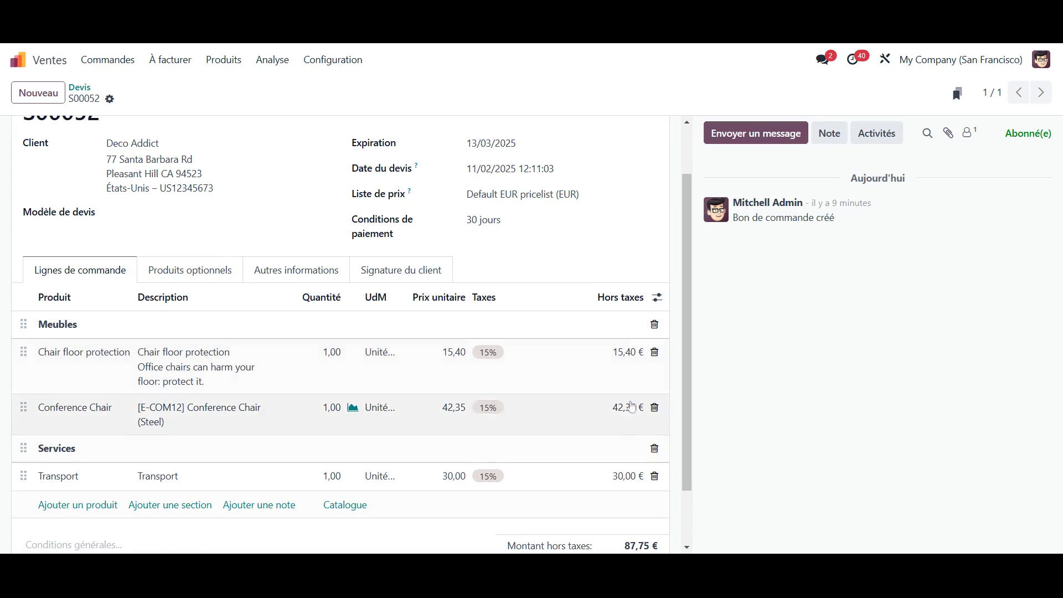
scroll(578, 238, up, 1)
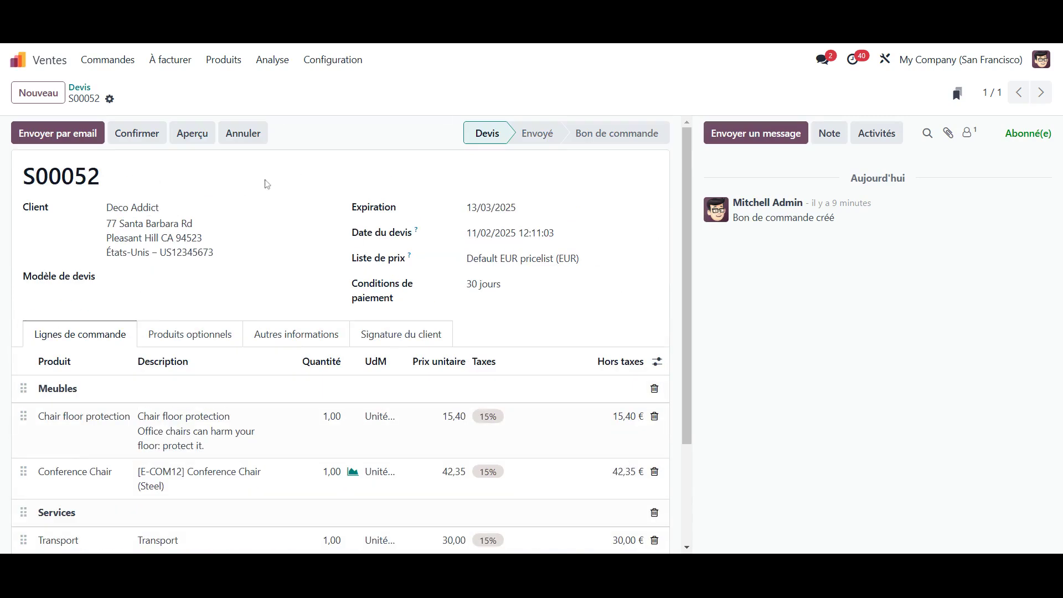
click(109, 98)
mouse_move(158, 130)
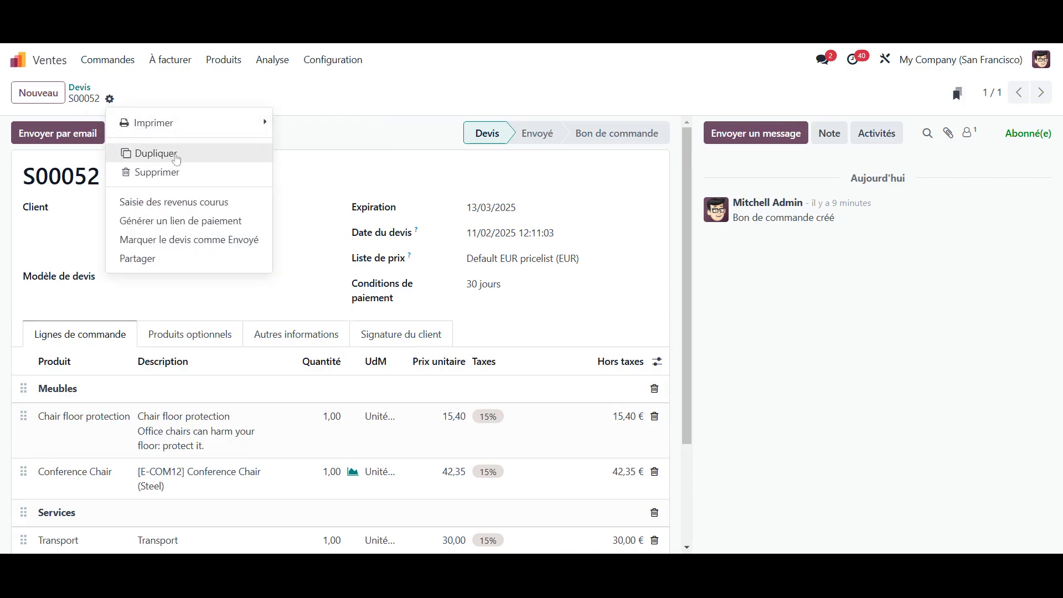
click(169, 156)
Replace the Meubles section with a note reading "SECTION 1 : MEUBLES" placed above the Chair floor protection line
scroll(135, 269, down, 2)
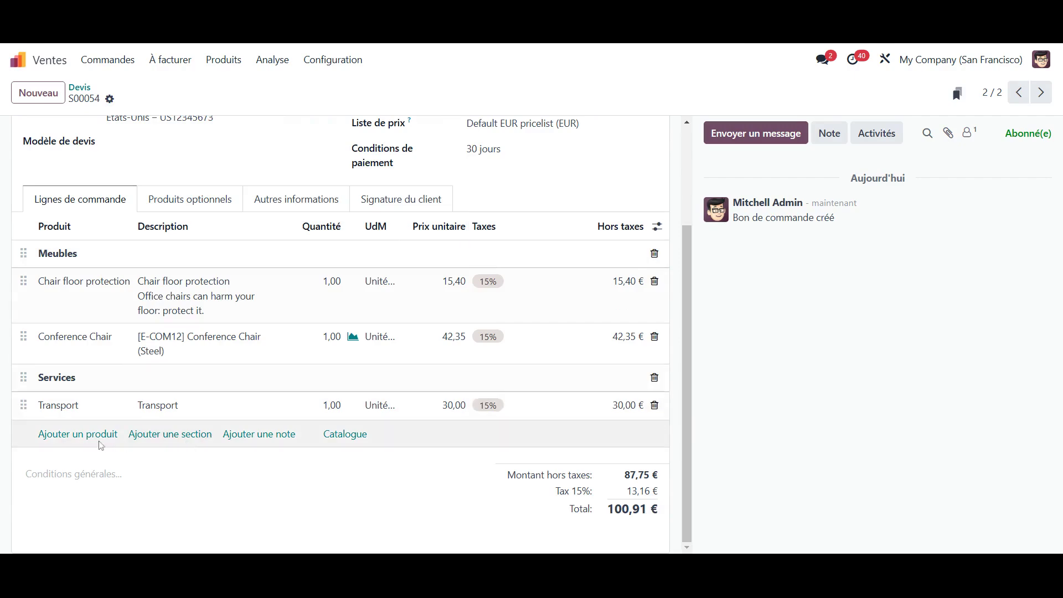
click(252, 435)
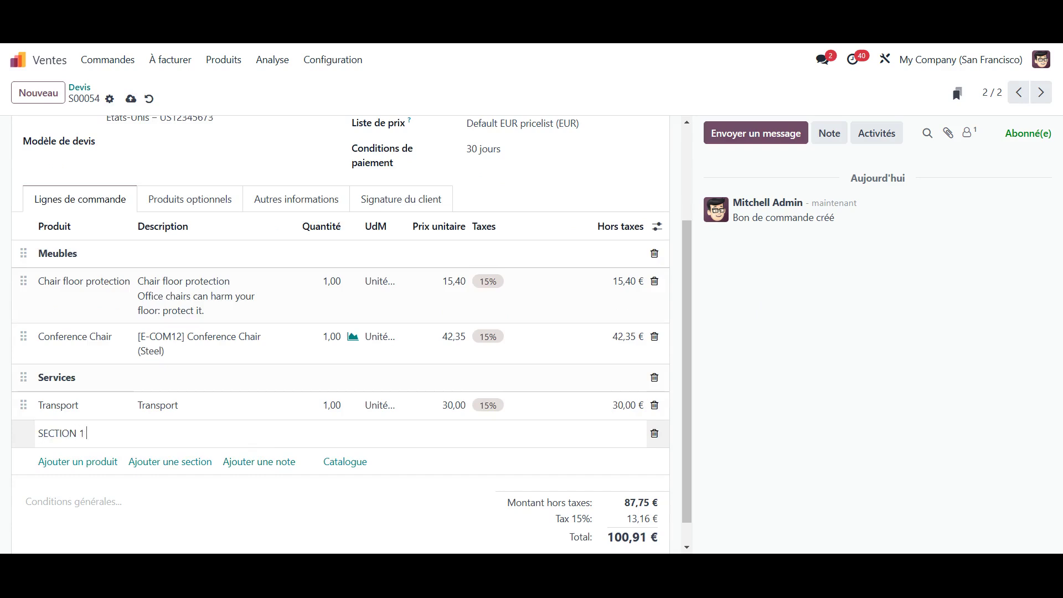
text(SECTION 1 : MEUBLES)
key(Return)
key(BackSpace)
click(72, 501)
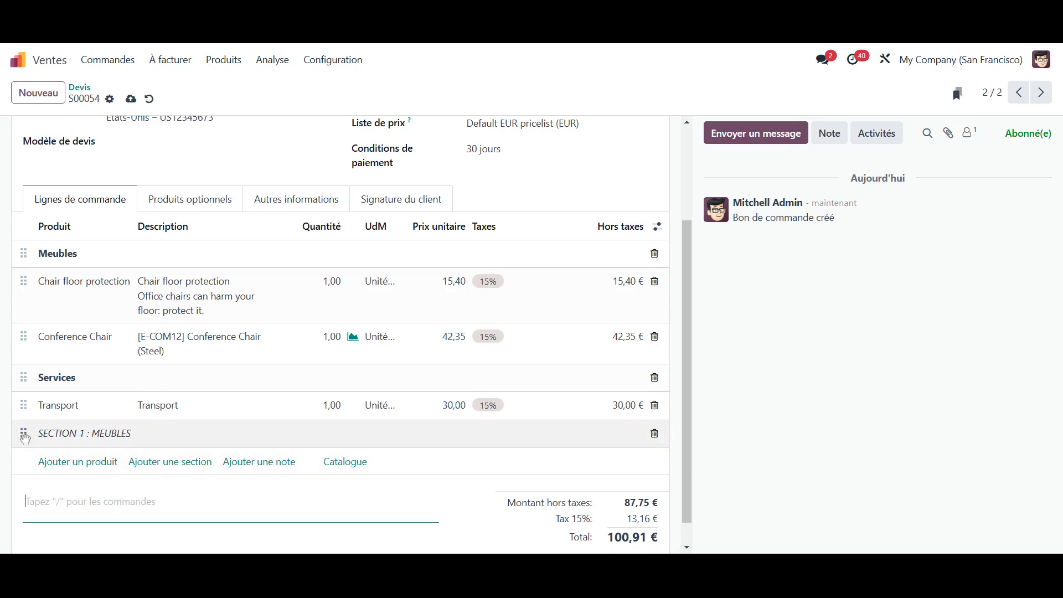
drag(23, 434, 22, 254)
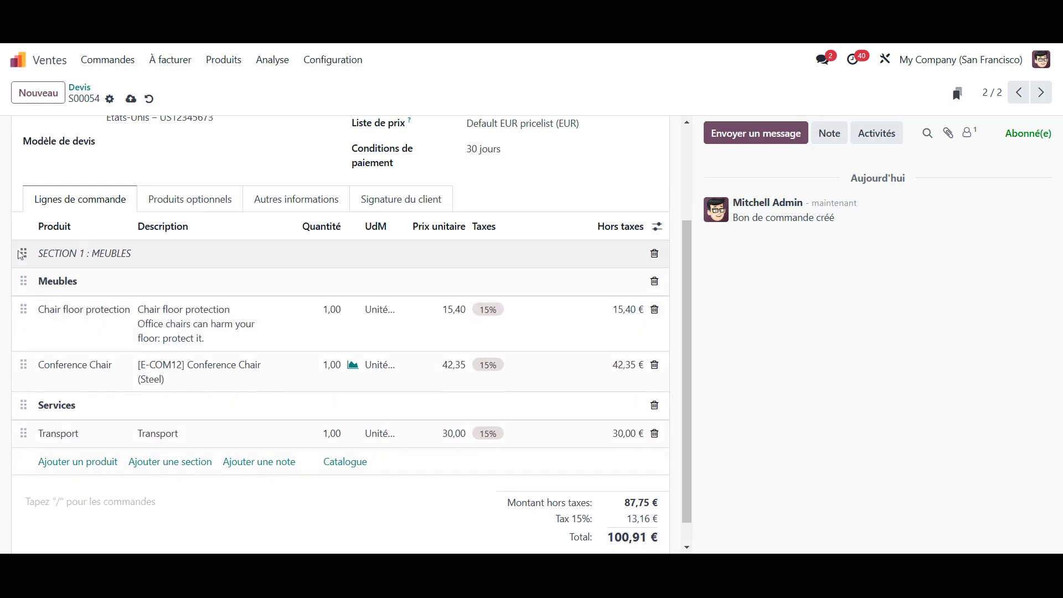
click(654, 281)
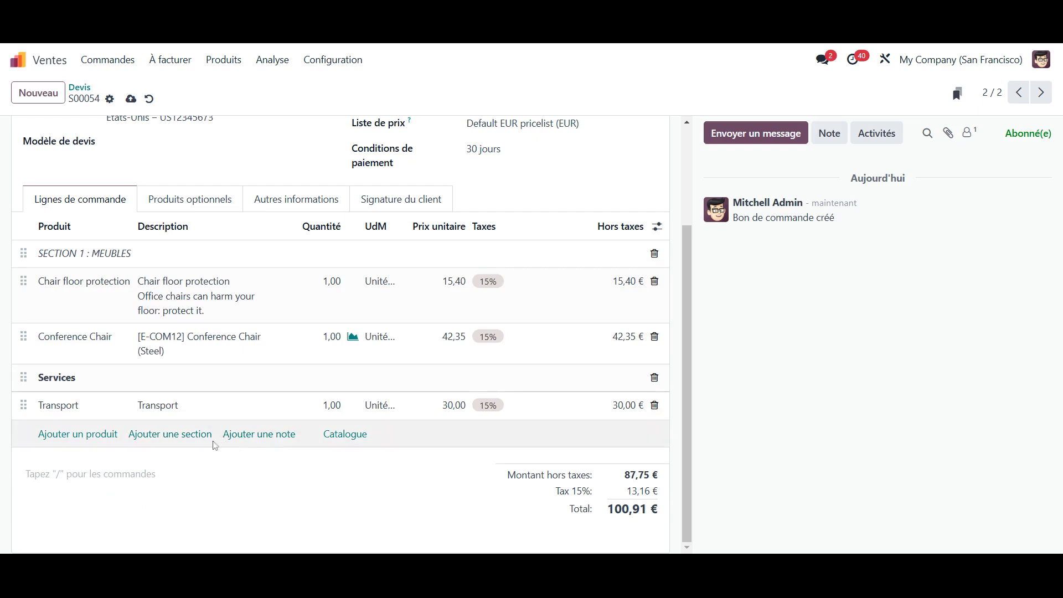
Replace the Services section with a note reading "SECTION 2 : SERVICES" placed above the Transport line, and save the quotation
click(246, 439)
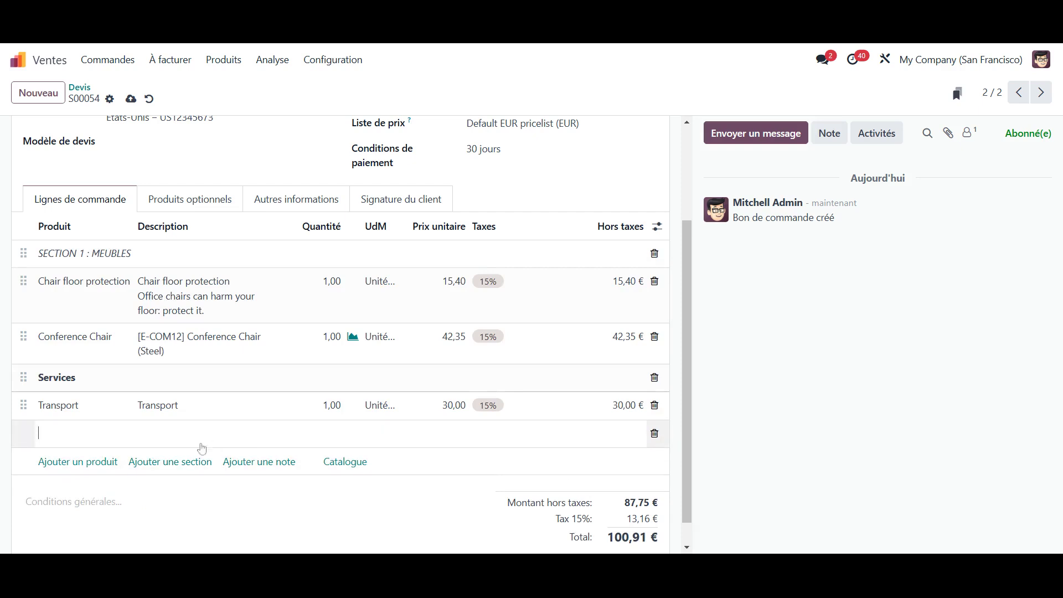
text(SECTION 2 : SERVICES)
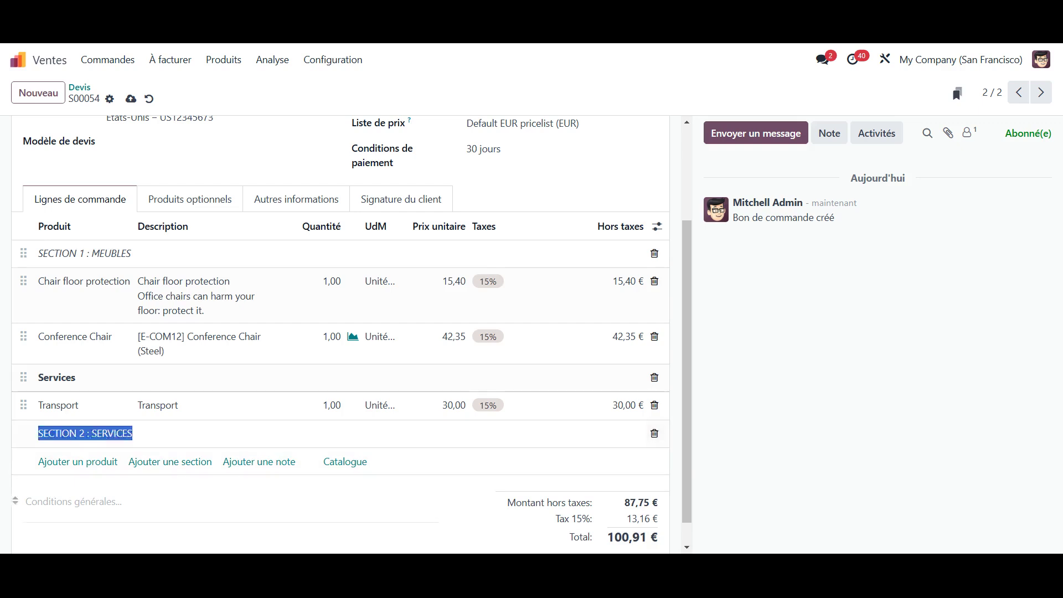
drag(24, 433, 23, 377)
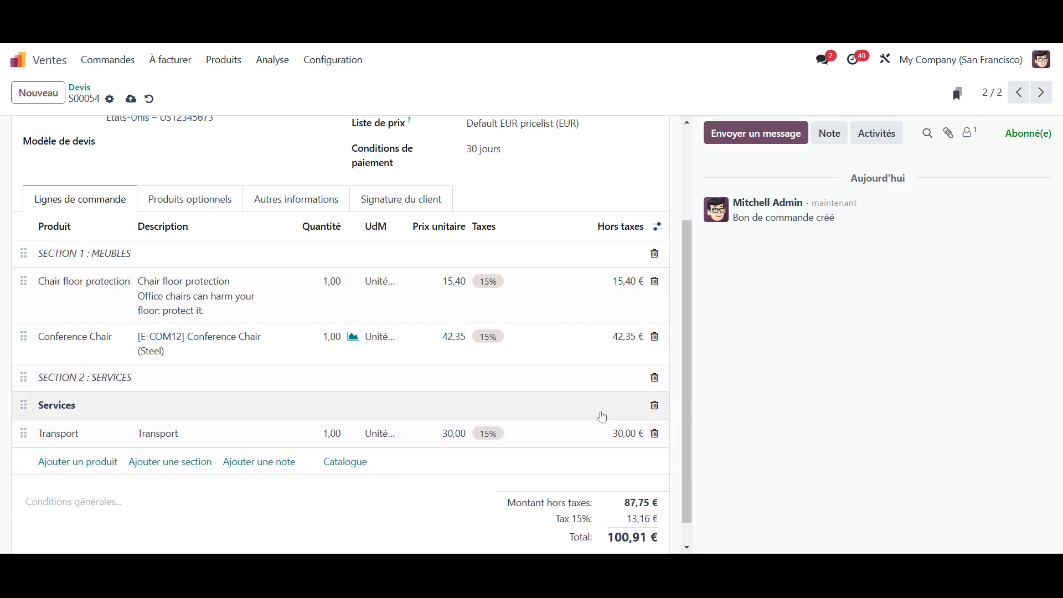
click(655, 405)
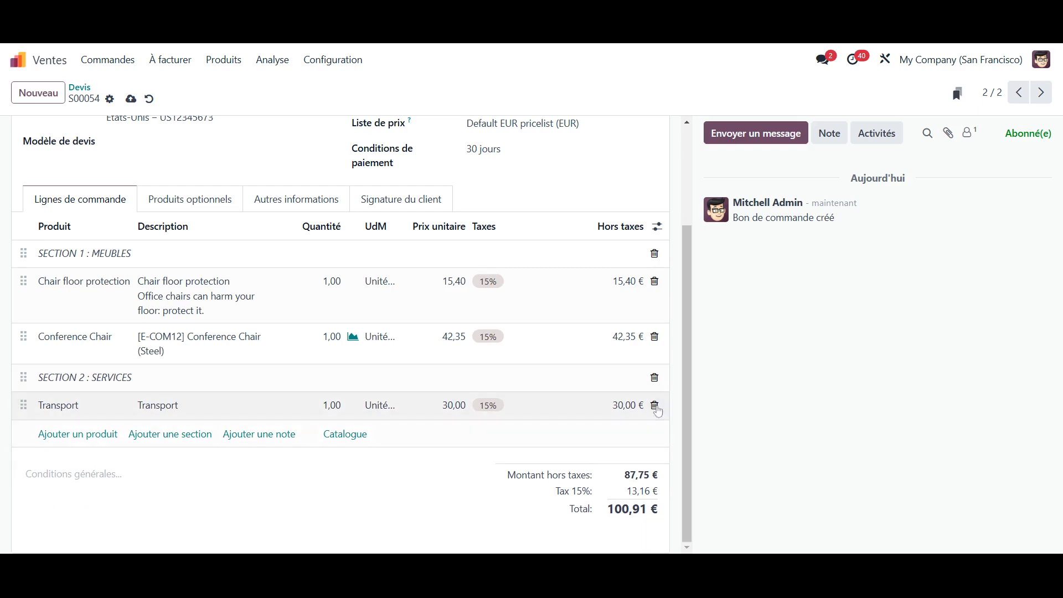
click(131, 99)
Preview the duplicated quotation as the customer sees it, examine its two note headings, and return to edit mode
scroll(229, 229, up, 3)
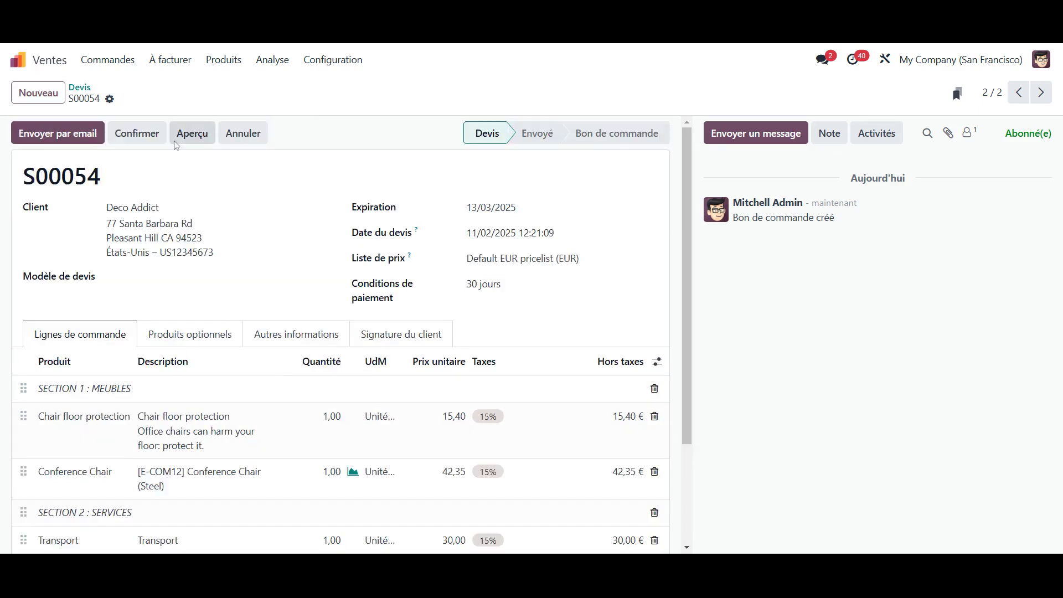
click(195, 135)
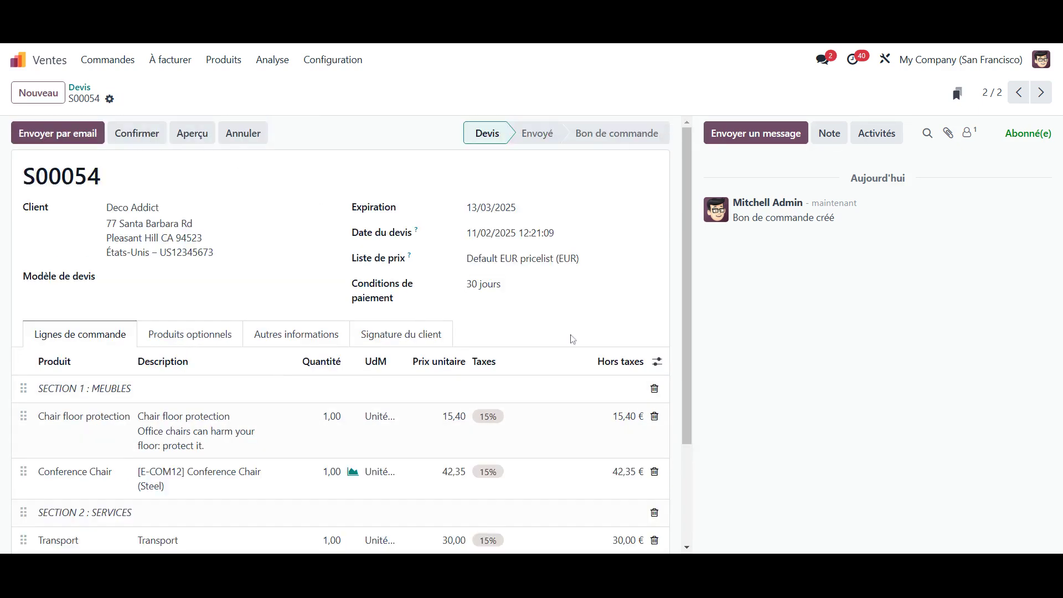
scroll(672, 391, down, 3)
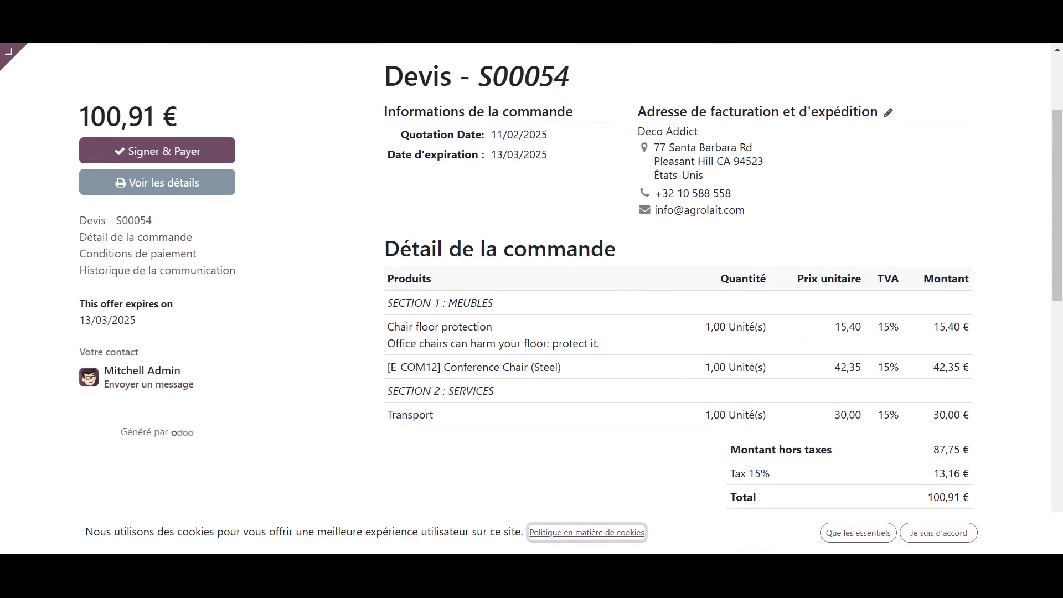
drag(393, 302, 493, 302)
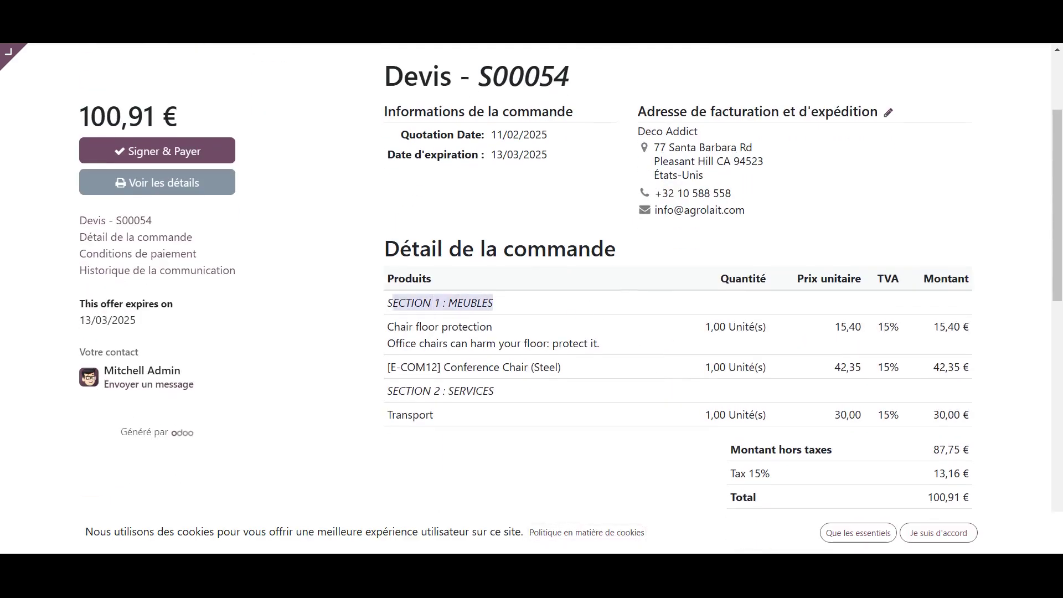
drag(390, 391, 517, 391)
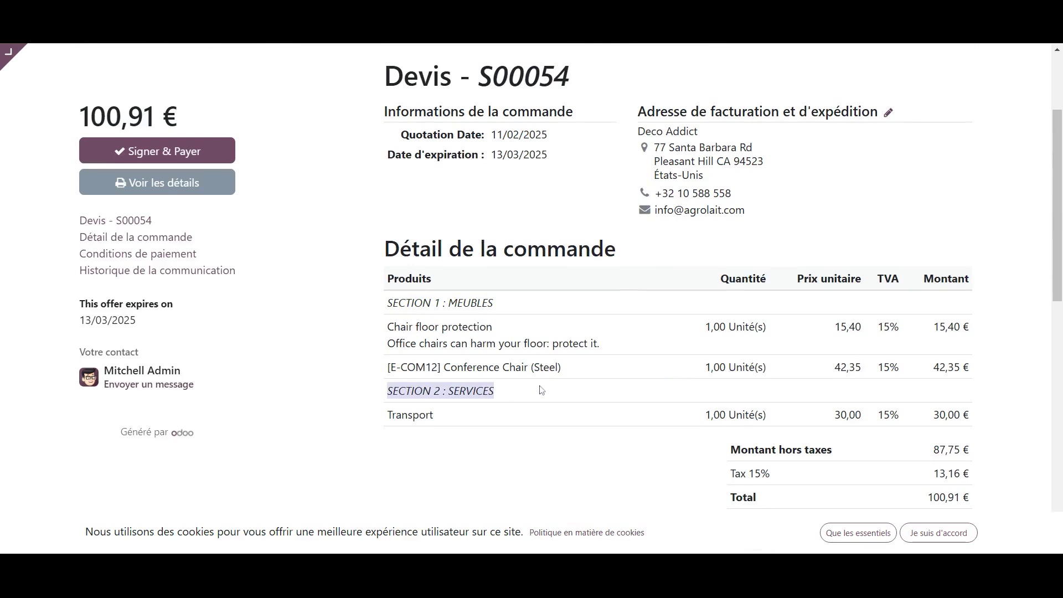
click(562, 382)
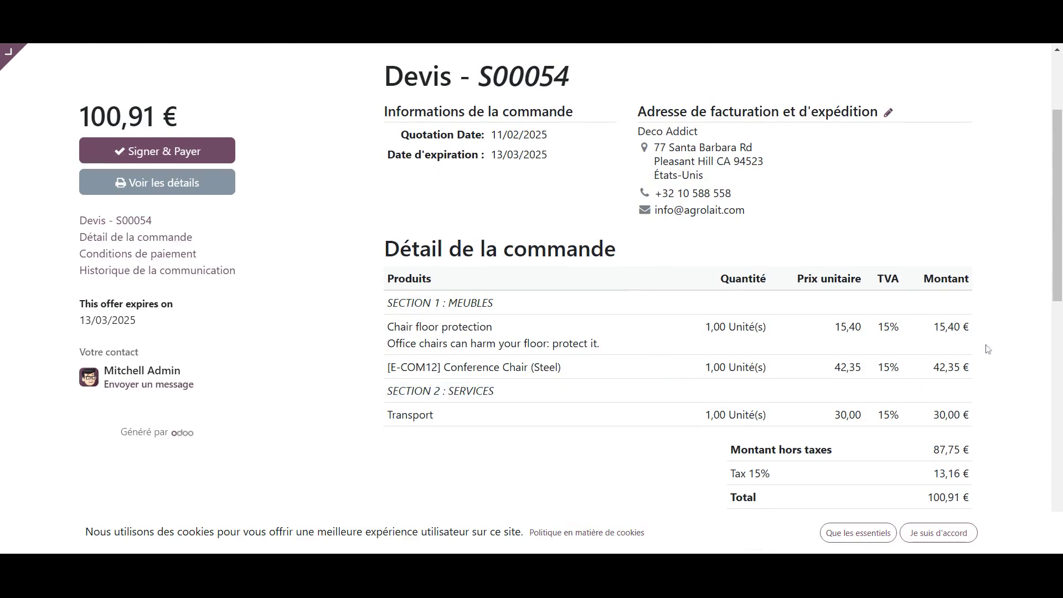
scroll(294, 208, up, 3)
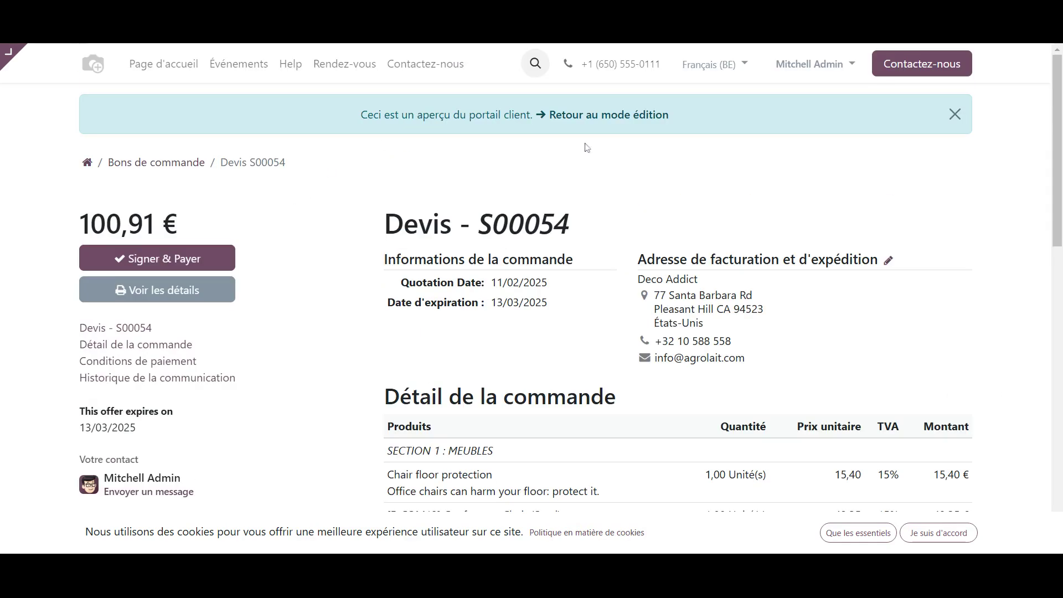
click(586, 114)
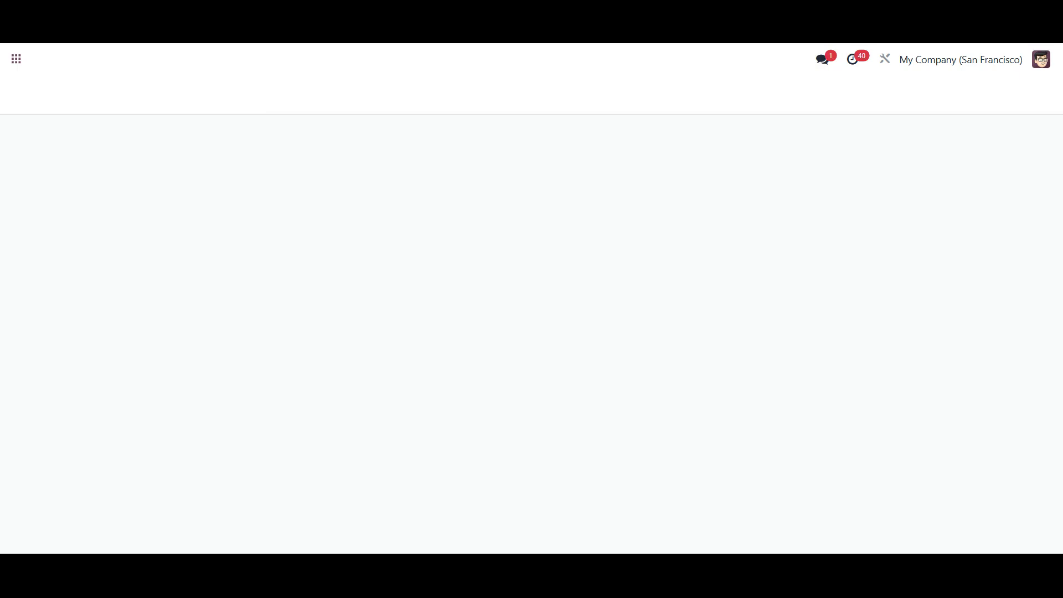
scroll(437, 387, down, 2)
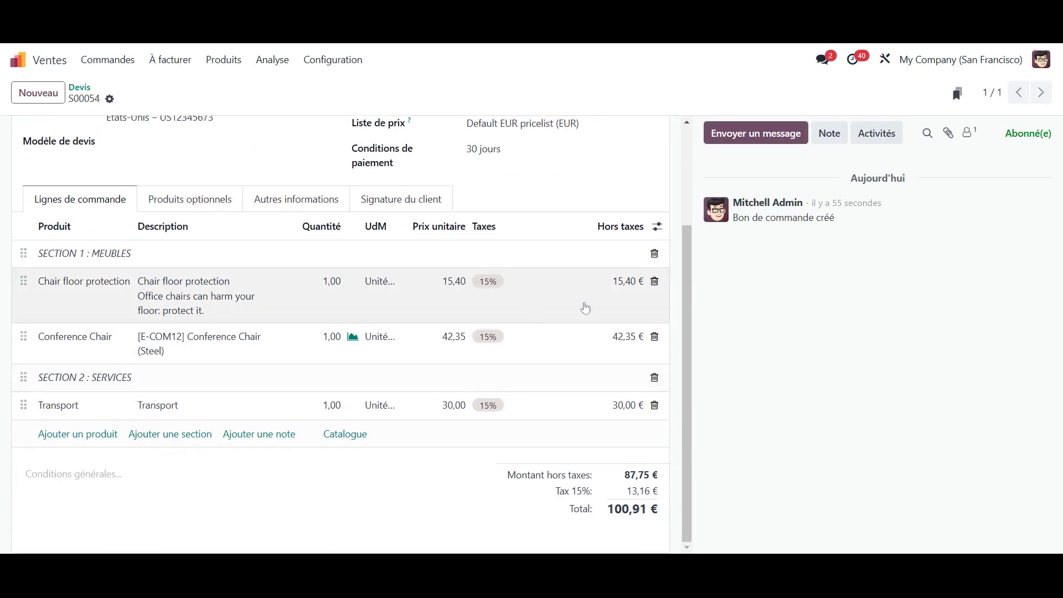
Delete the "SECTION 1 : MEUBLES" and "SECTION 2 : SERVICES" notes from the order lines and save the quotation
click(655, 253)
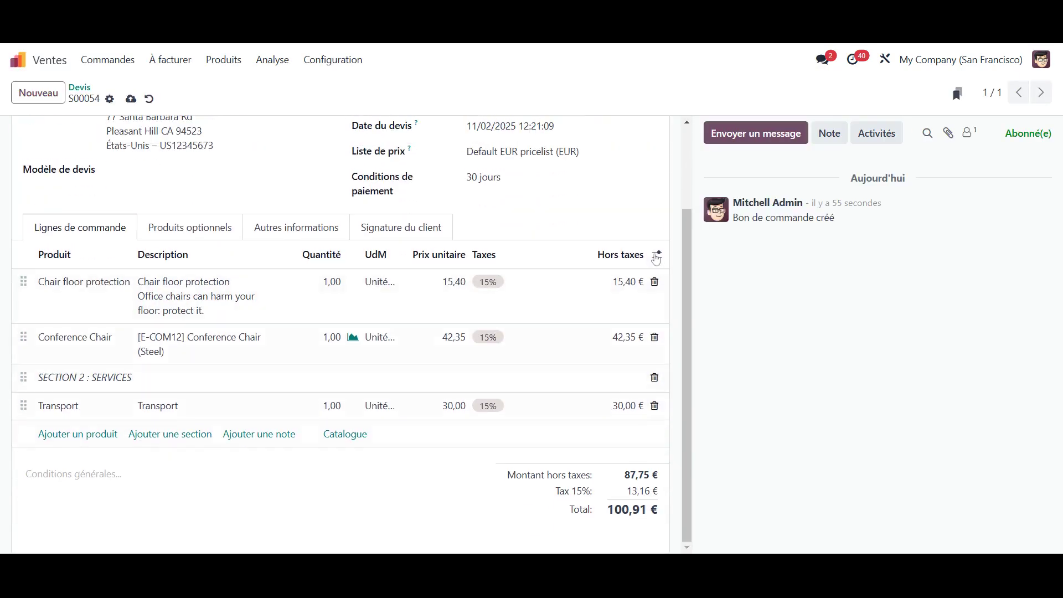
click(657, 380)
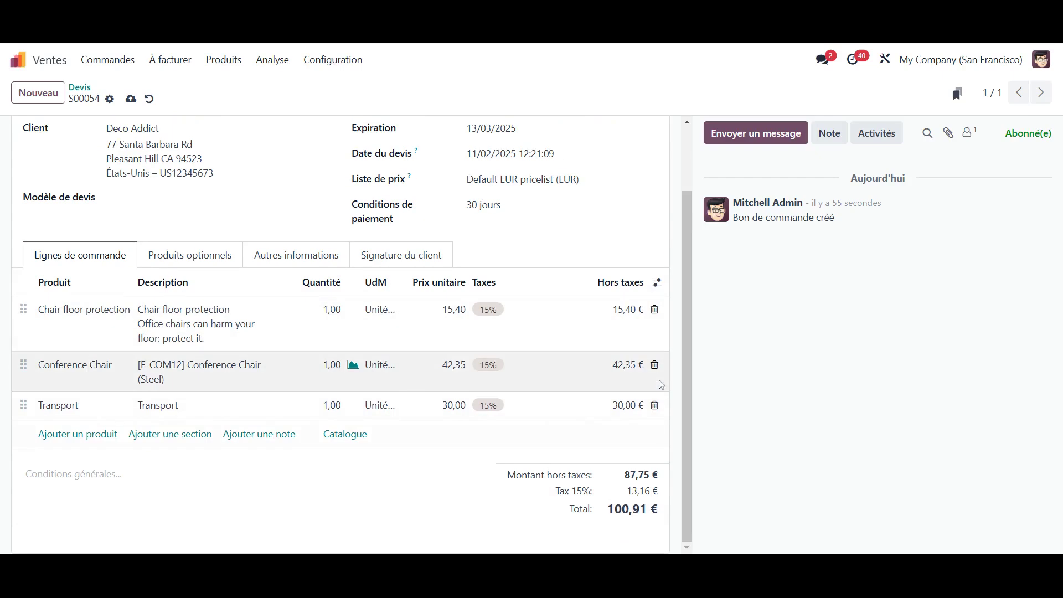
click(132, 100)
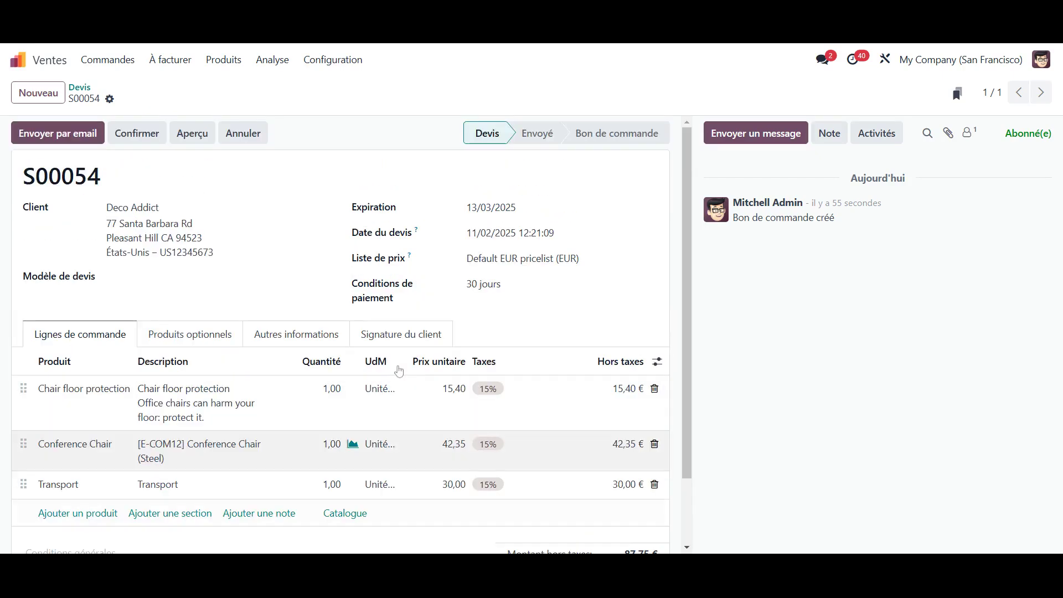
Preview the quotation without headings as the customer sees it, examine its order details, and return to edit mode
click(192, 133)
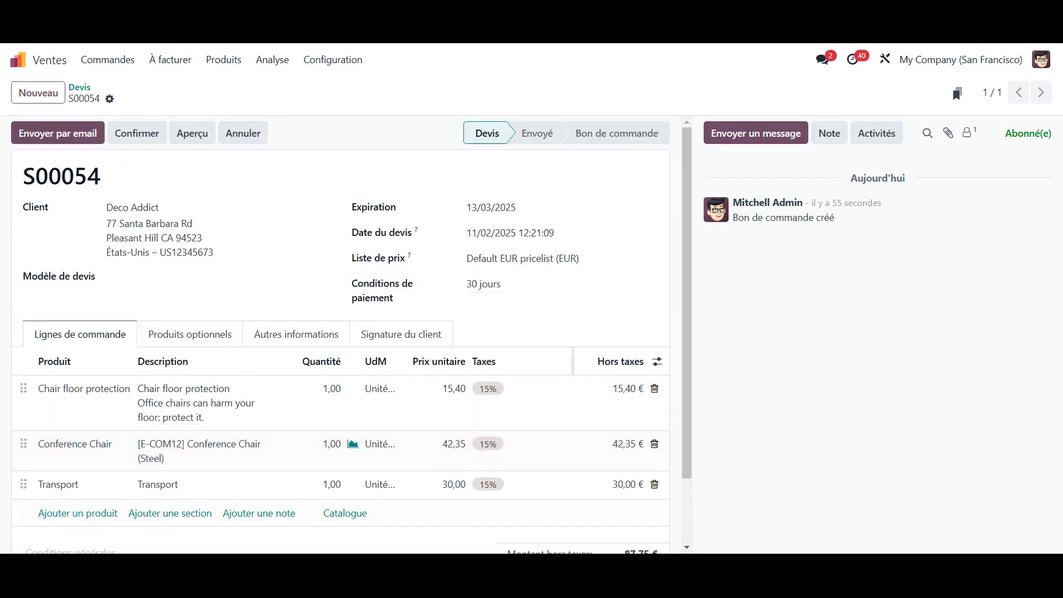
scroll(624, 387, down, 3)
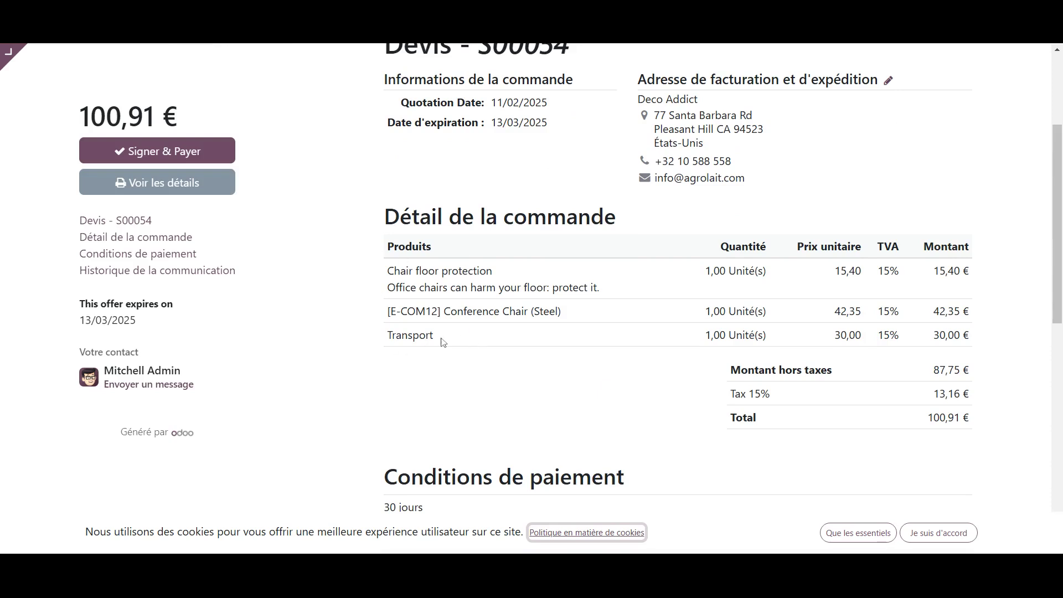
scroll(328, 283, up, 3)
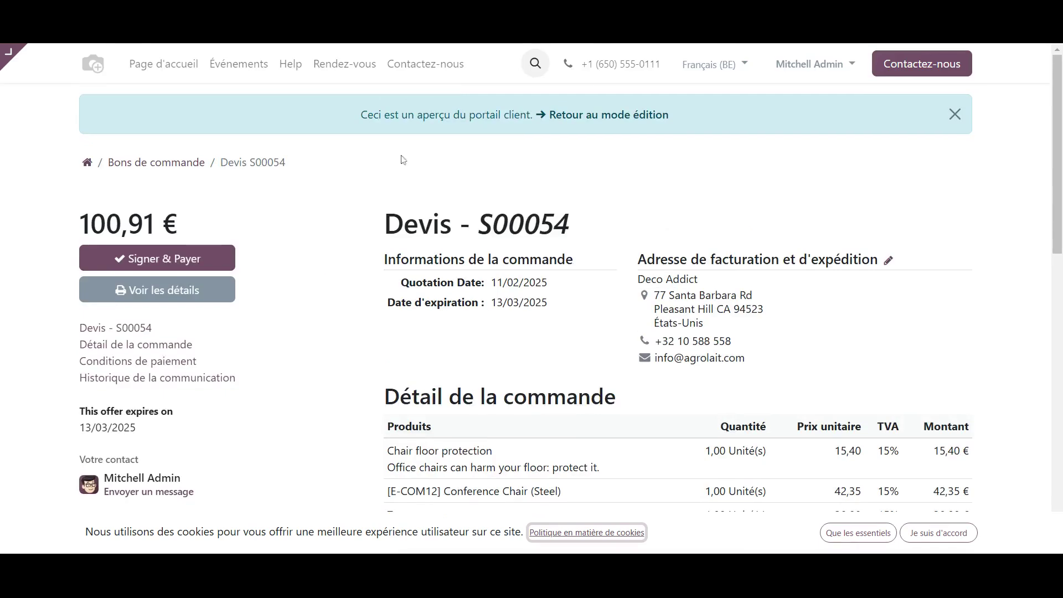
click(613, 119)
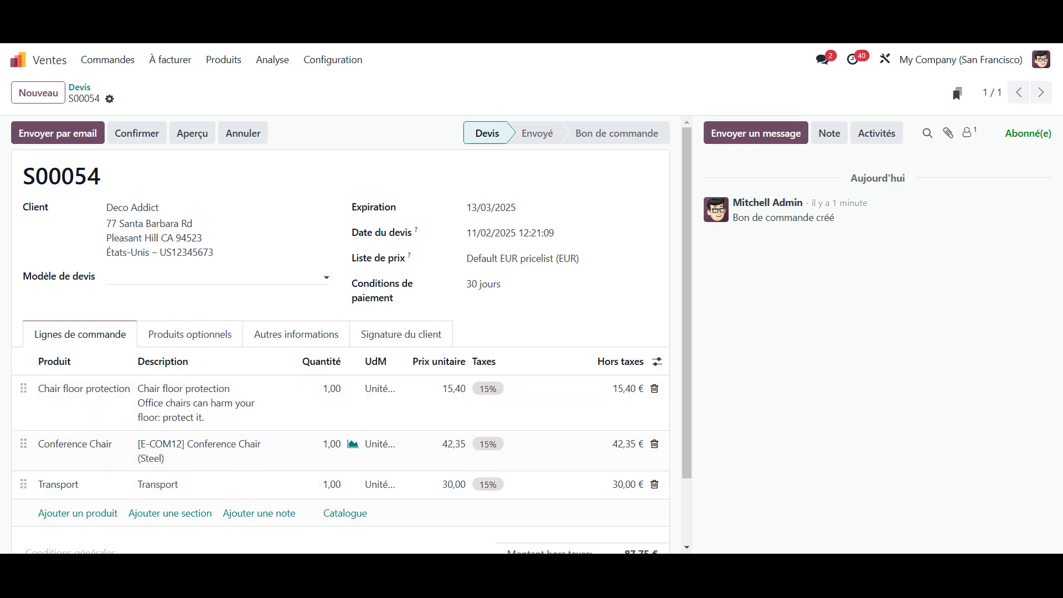
Open the Large Meeting Table quotation template to examine its lines and settings, and return to the apps overview
click(333, 59)
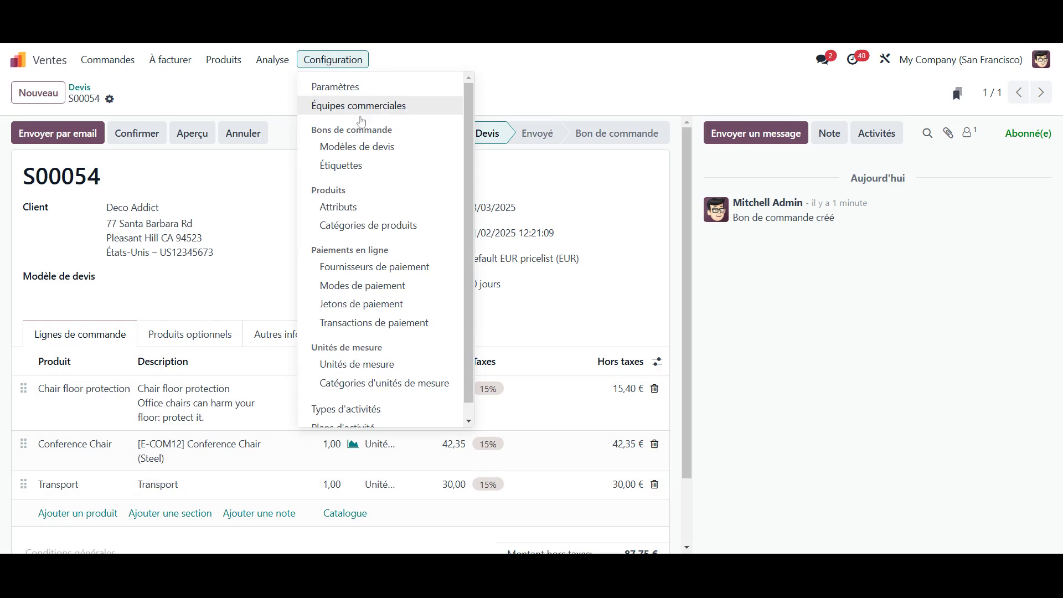
click(371, 147)
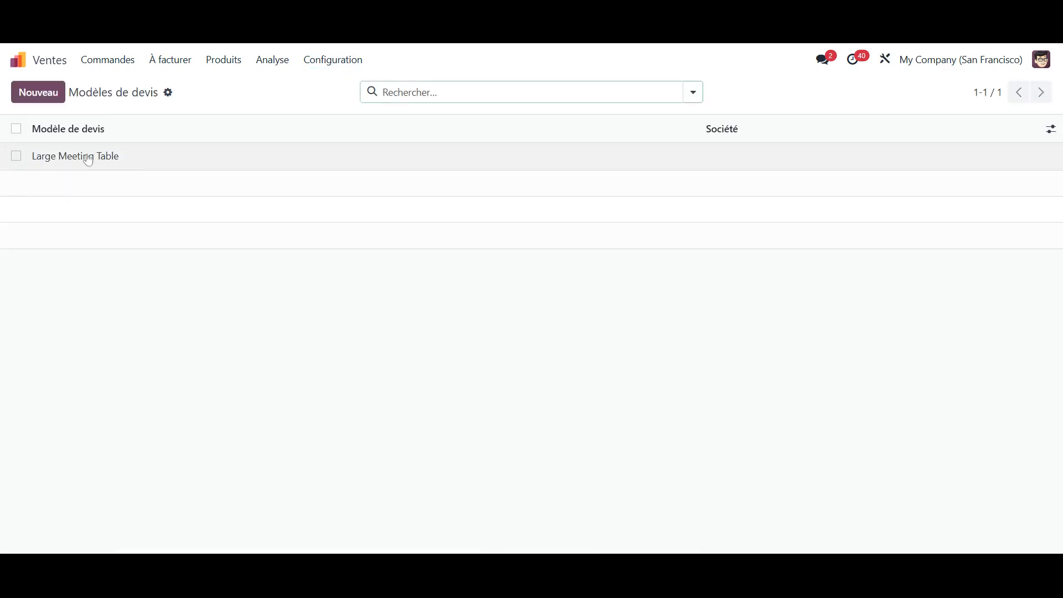
click(88, 160)
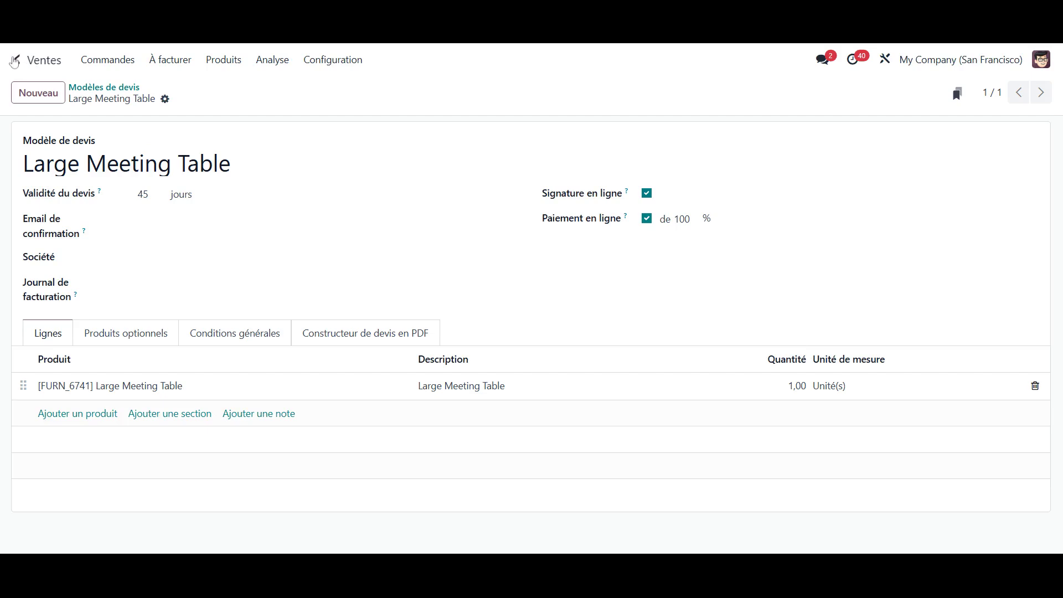
click(27, 61)
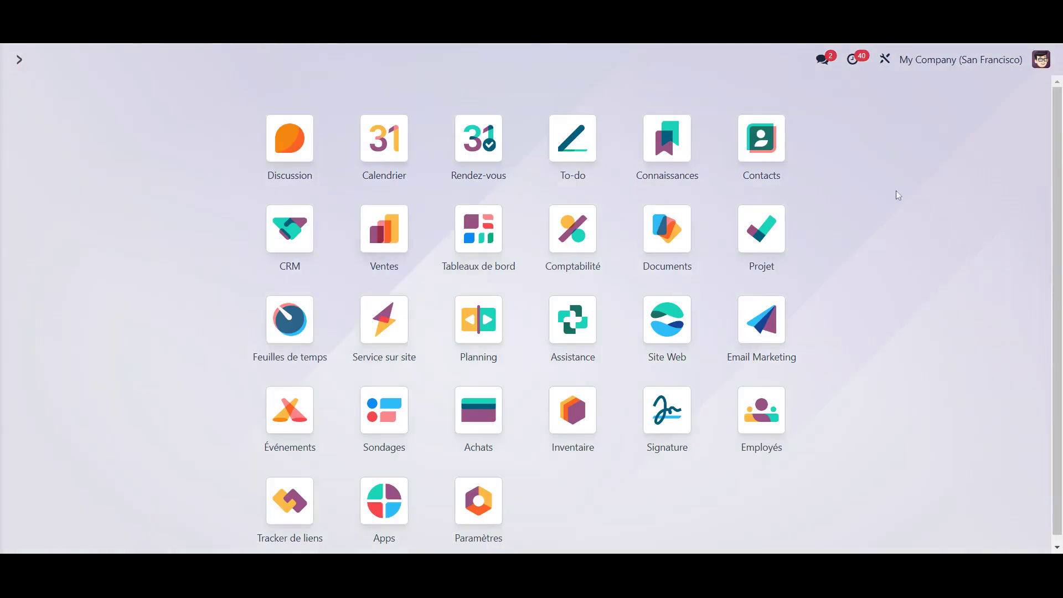